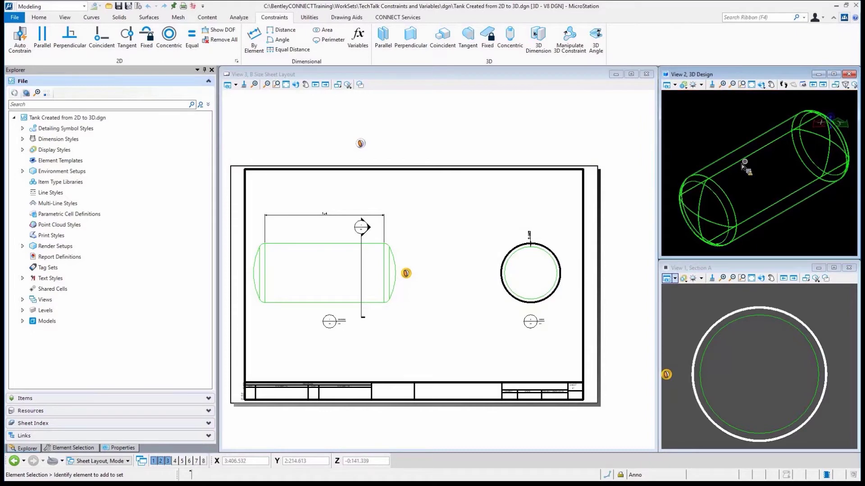
- Examine the tank's length dimension and the section's wall-thickness dimension on the B Size Sheet Layout, and fit the whole sheet in view
scroll(317, 232, up, 5)
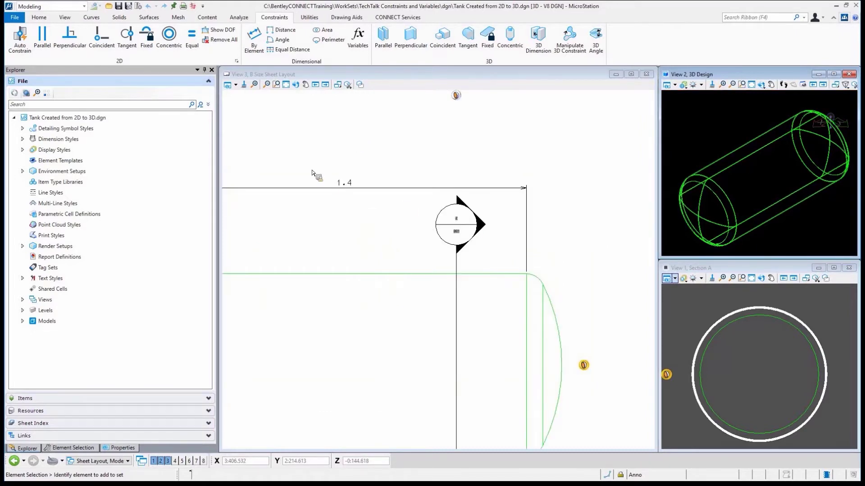
scroll(312, 172, down, 5)
scroll(471, 212, up, 4)
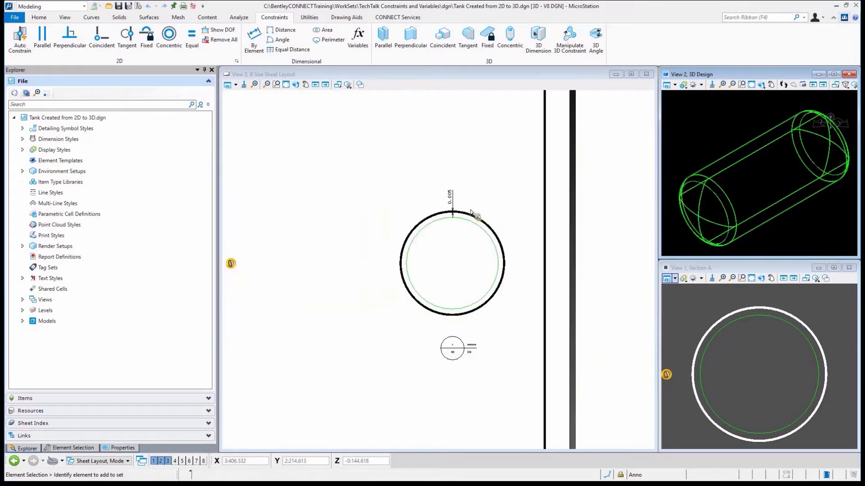
scroll(471, 211, up, 2)
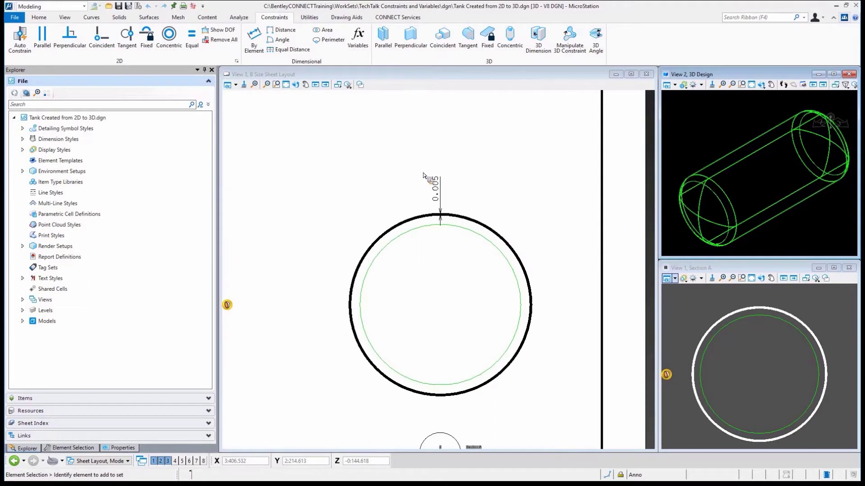
scroll(427, 178, down, 6)
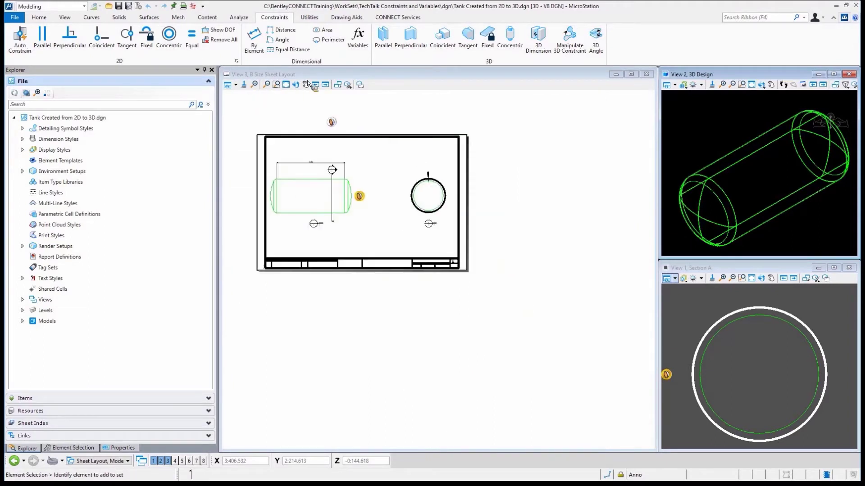
click(286, 85)
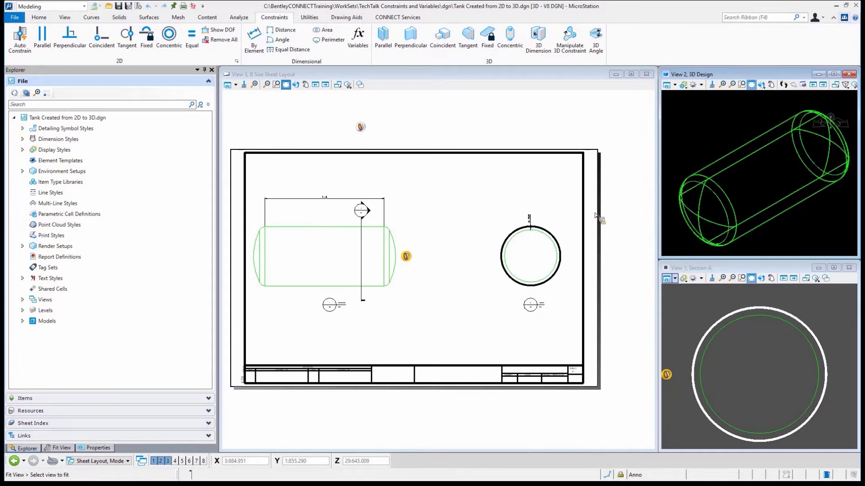
- Rotate the 3D Design view to the Top orientation
click(760, 85)
click(761, 88)
click(775, 110)
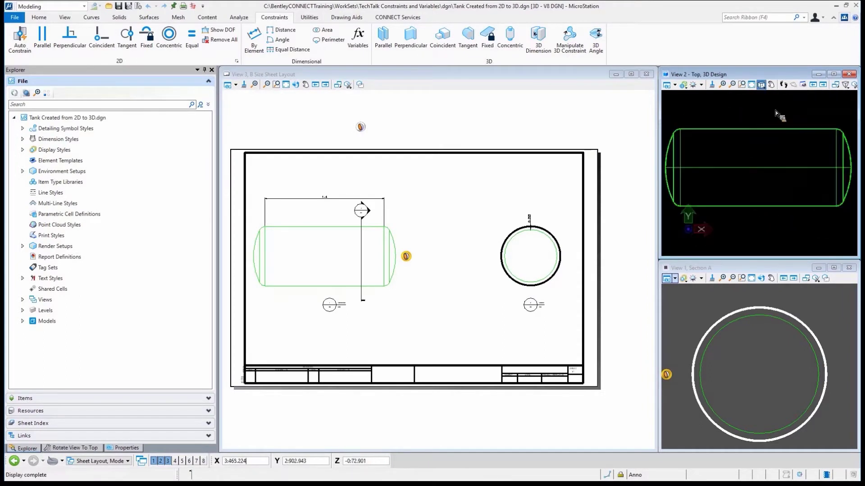
right_click(745, 154)
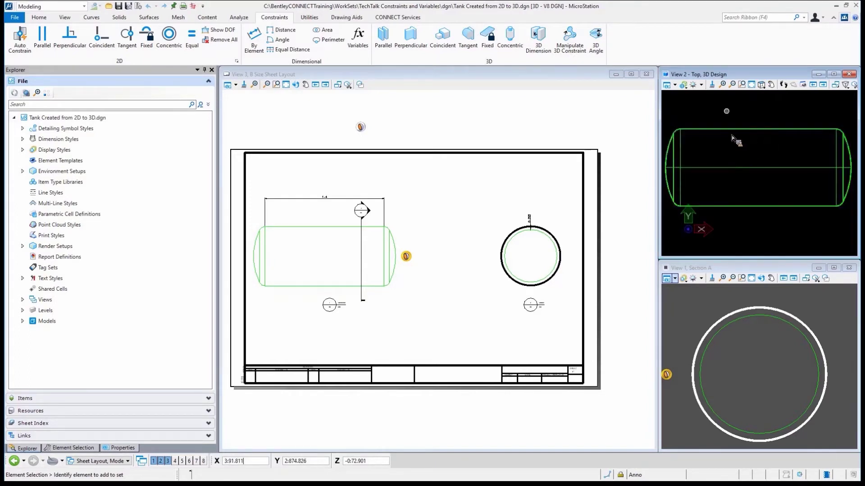
- Select the tank solid in the 3D Design view and expand the Solid of Revolution feature in its properties
click(717, 130)
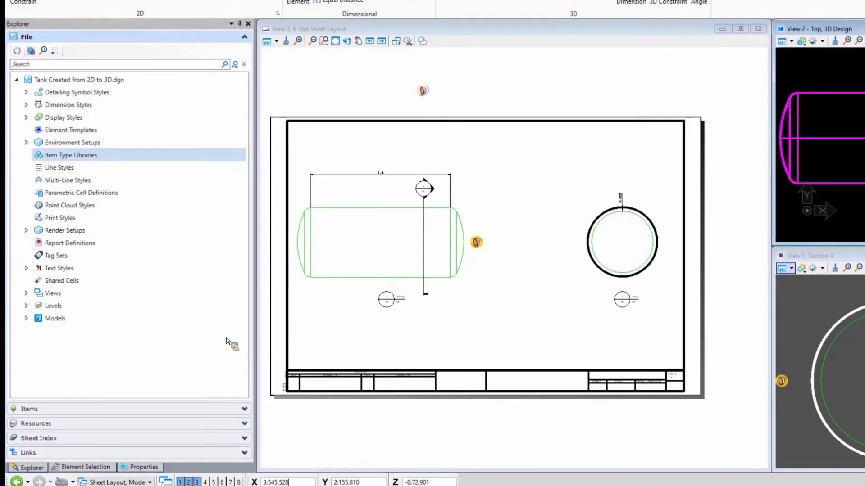
click(143, 468)
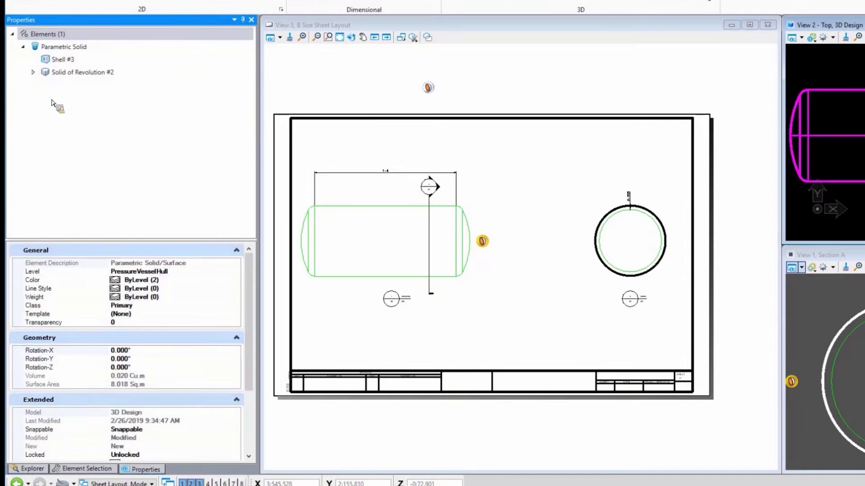
click(33, 72)
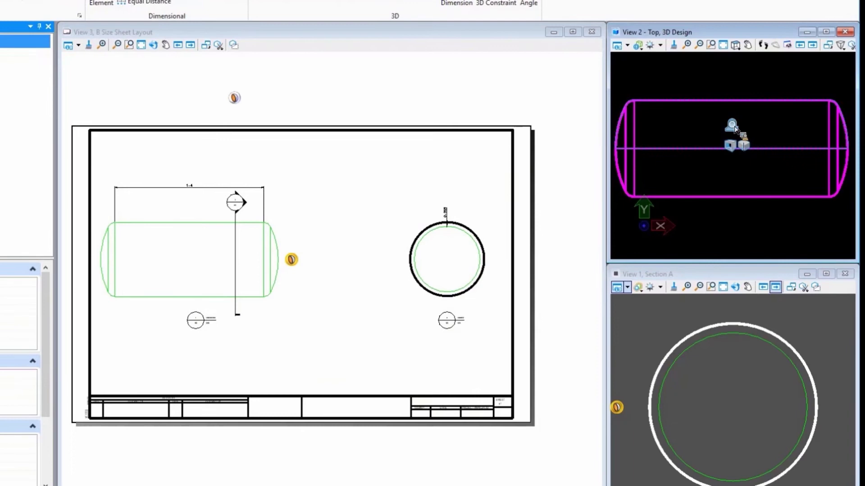
- Display the geometric and dimensional constraints of the tank's profile in the 3D Design view, and clear the selection
click(734, 128)
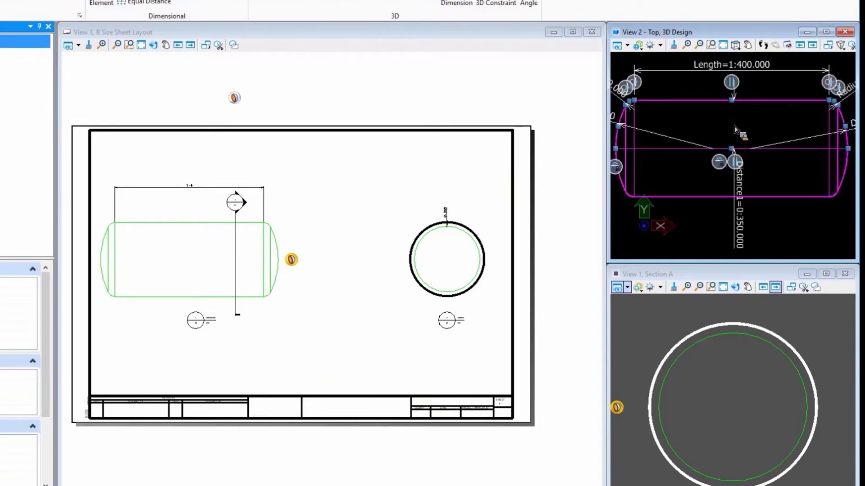
scroll(736, 142, down, 3)
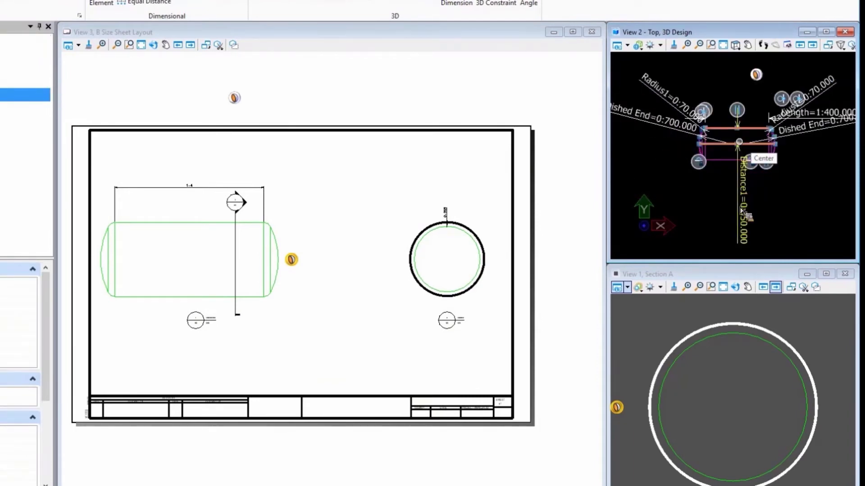
click(656, 151)
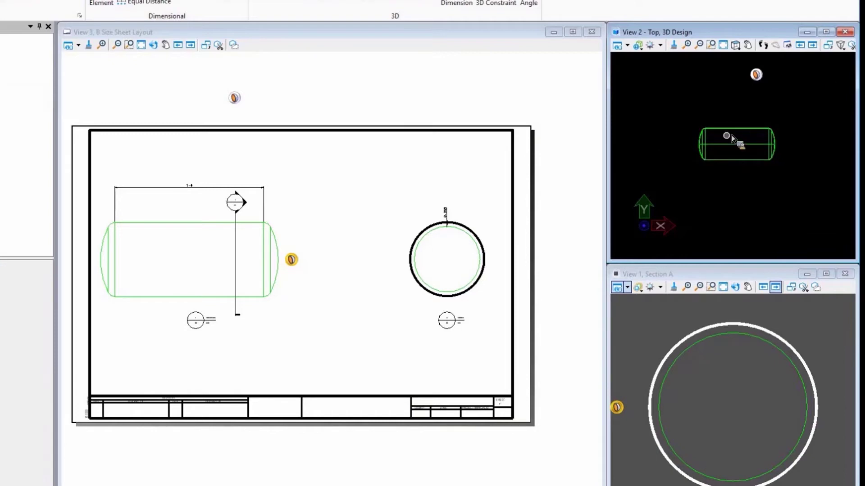
scroll(730, 132, up, 3)
click(733, 127)
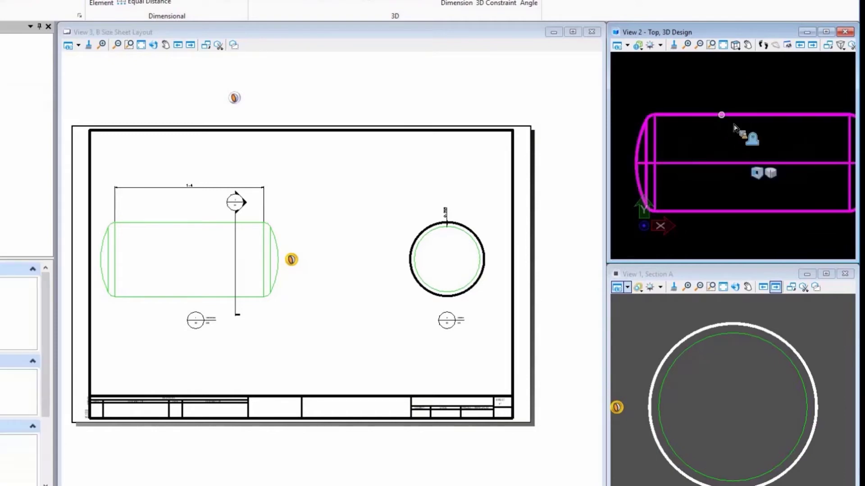
click(752, 140)
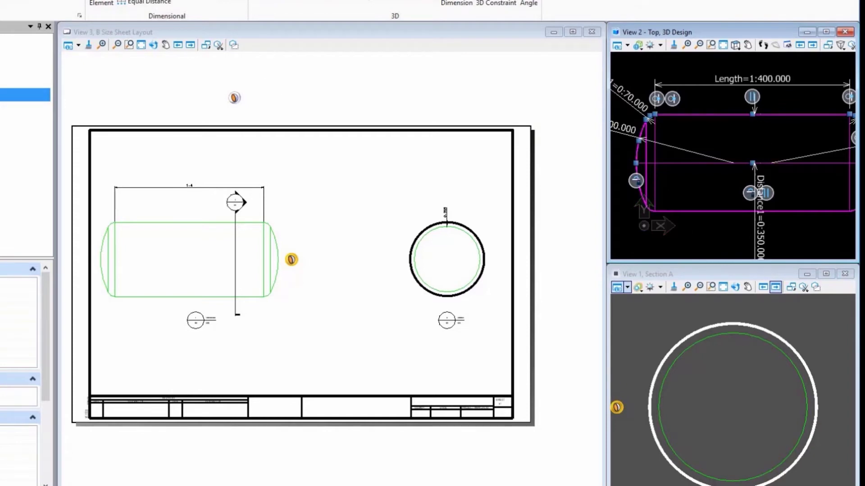
click(660, 97)
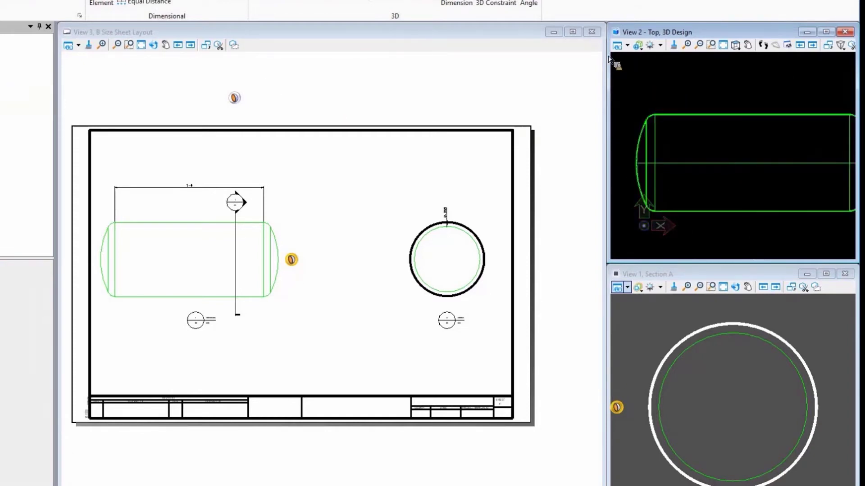
- Review the constraint marker display options in the 3D Design view's attributes
click(627, 46)
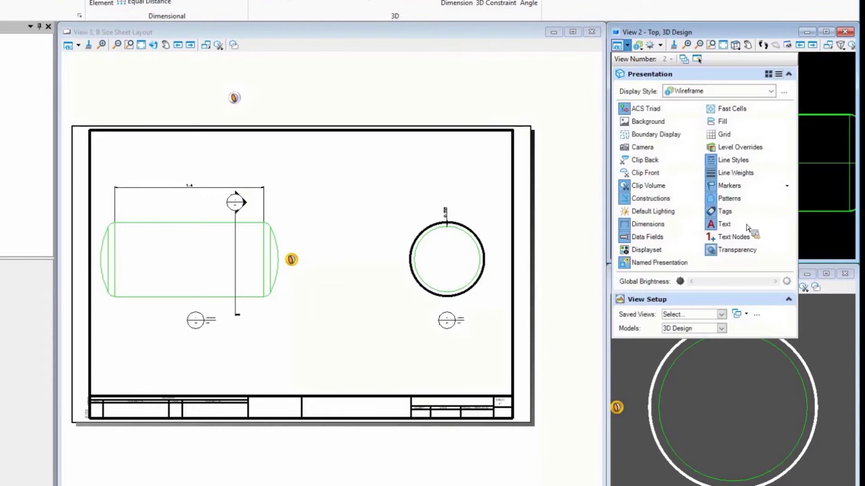
click(787, 186)
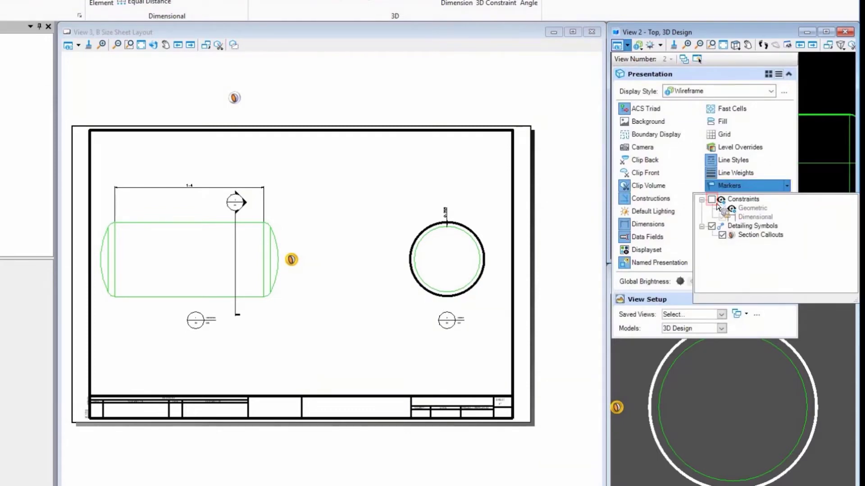
mouse_move(718, 202)
mouse_down()
mouse_move(726, 224)
mouse_move(766, 212)
mouse_move(724, 93)
mouse_move(763, 202)
mouse_move(721, 208)
mouse_up()
click(710, 45)
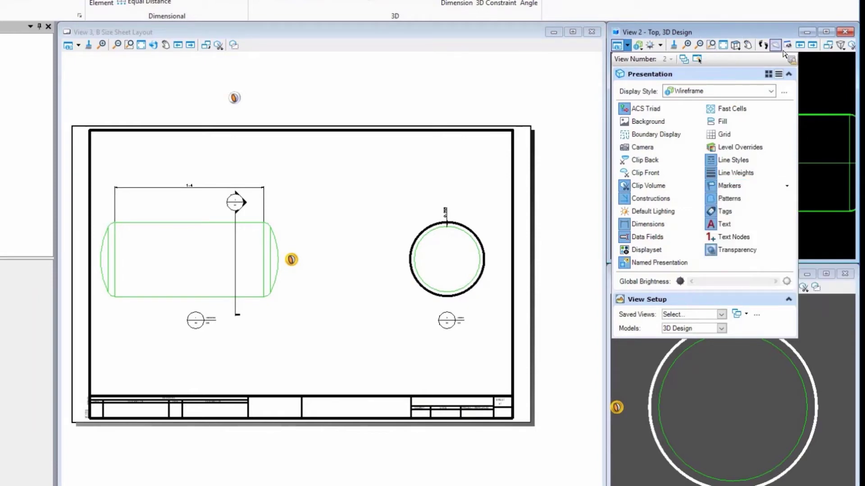
click(753, 127)
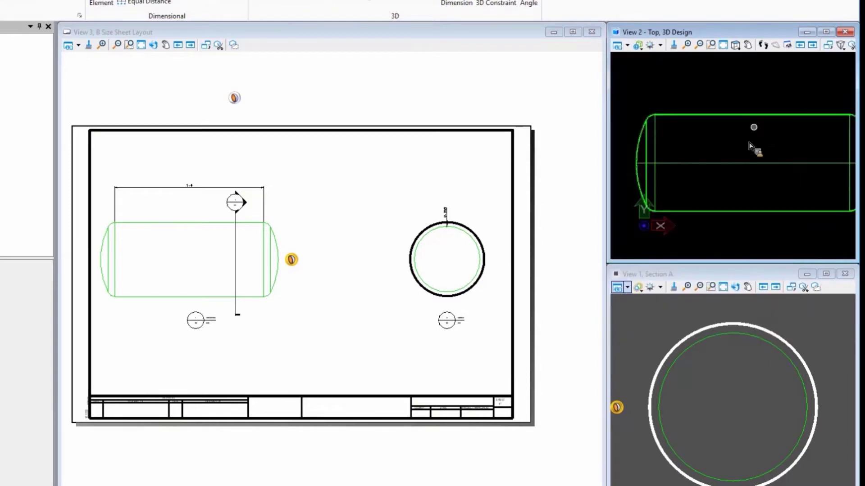
- Show the tank profile's constraints once more with the whole profile in view, and deselect the tank
click(758, 146)
scroll(739, 169, down, 2)
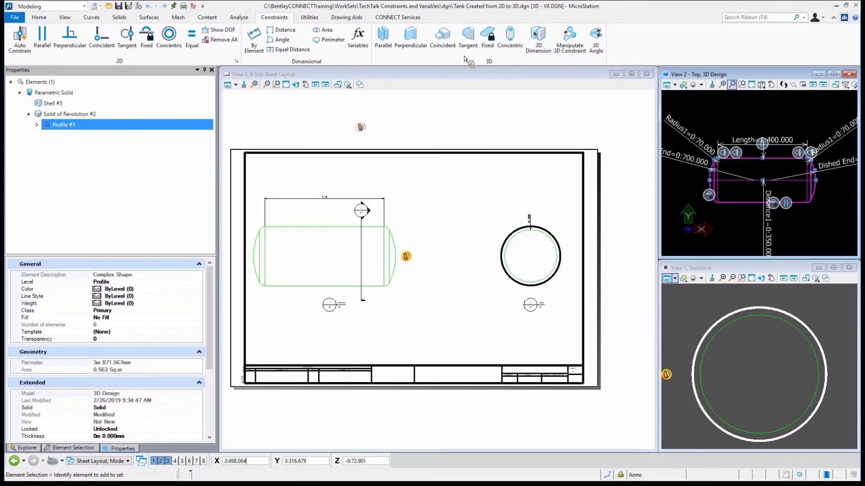
click(710, 123)
- Open the Variables dialog, fit the tank in the 3D Design view and show its profile constraints beside the variables
click(359, 41)
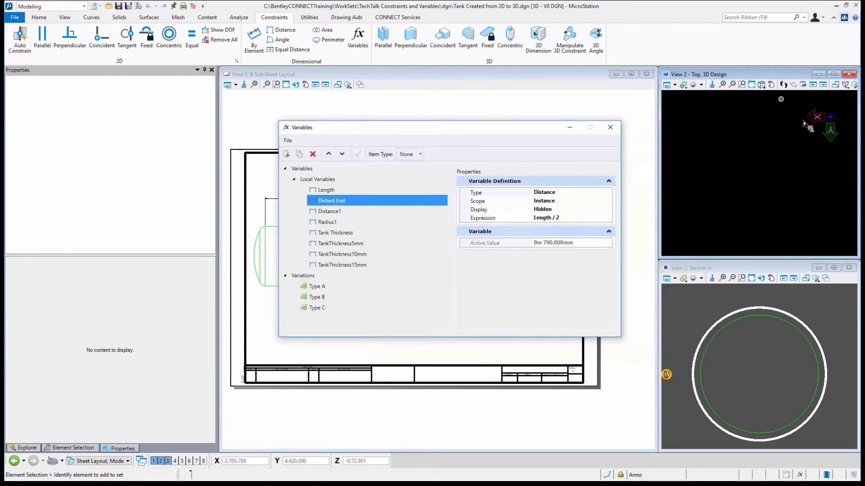
click(752, 85)
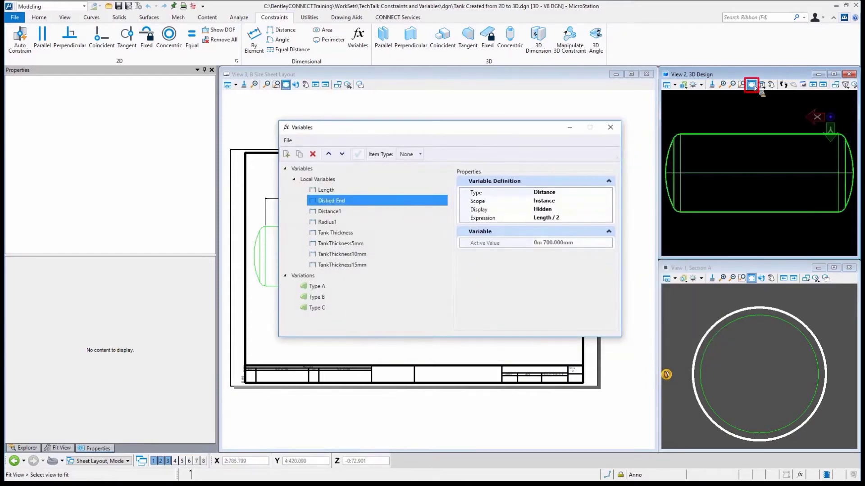
click(742, 135)
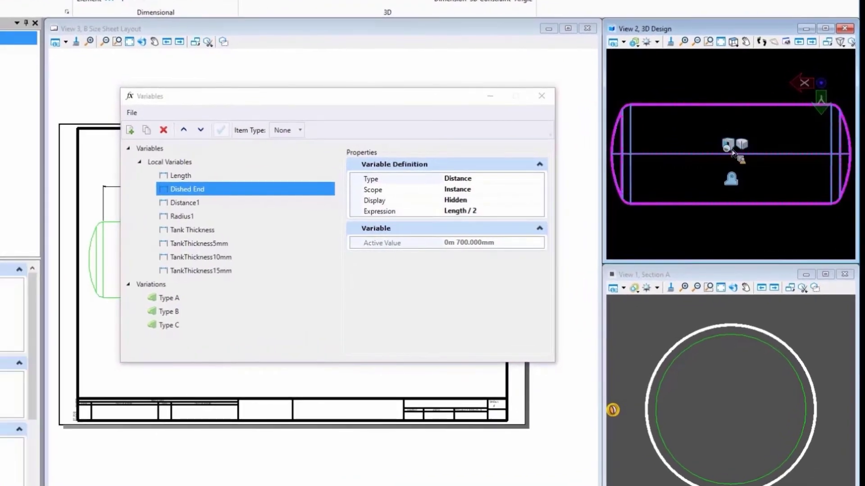
scroll(735, 189, down, 3)
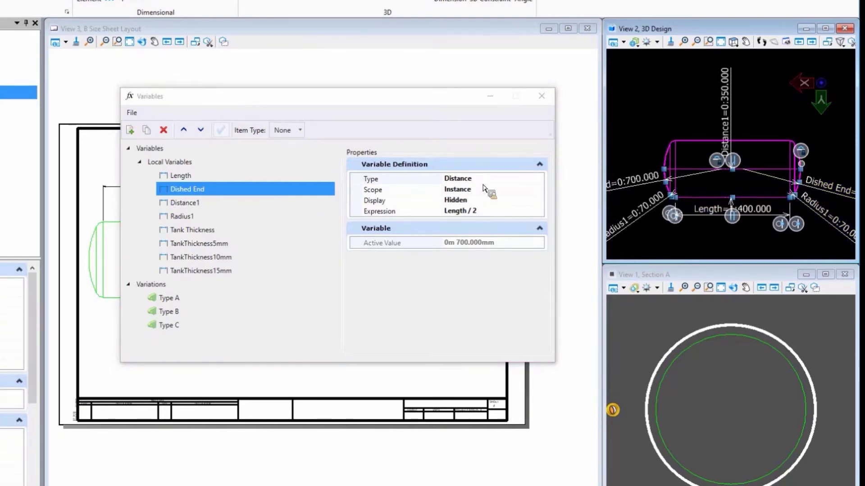
- Compare the expressions of the Distance1, Radius1 and Dished End variables with the constraints on the tank's profile
mouse_move(189, 190)
mouse_down()
mouse_move(187, 183)
mouse_move(193, 204)
mouse_up()
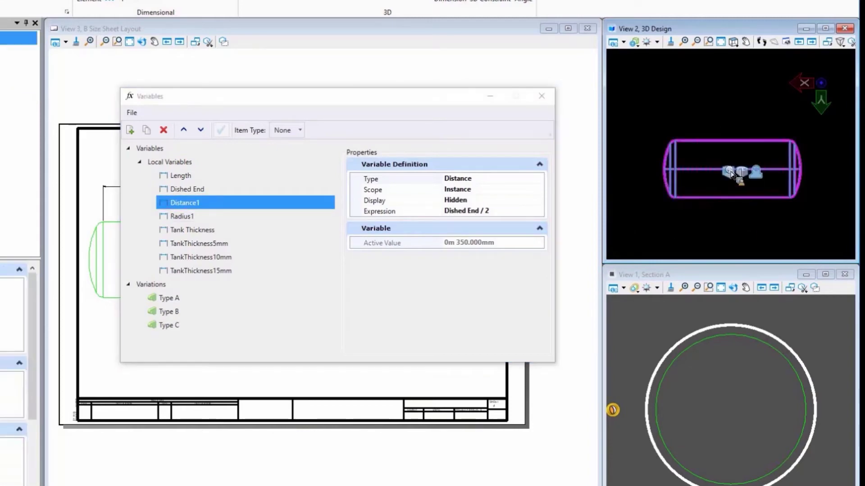
click(732, 145)
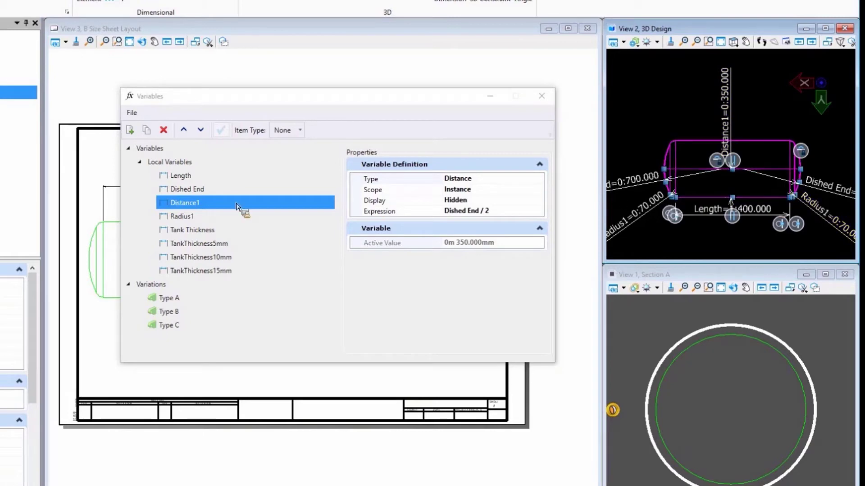
click(205, 215)
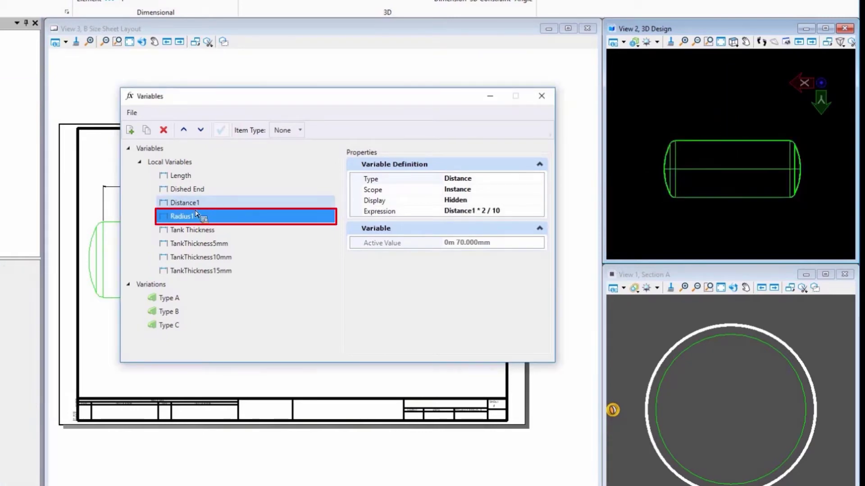
click(194, 190)
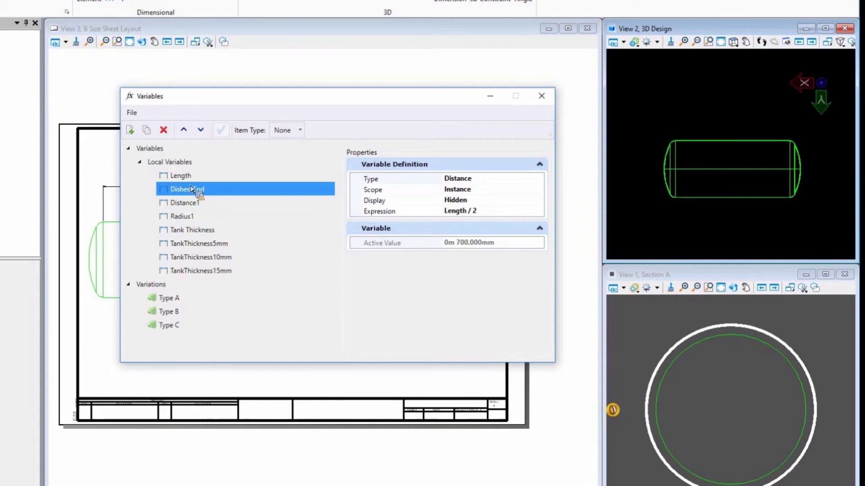
- Examine the expressions of TankThickness5mm, TankThickness10mm and TankThickness15mm, viewing the 10 mm one in a widened Expression Builder and leaving it unchanged
mouse_move(186, 211)
mouse_down()
mouse_move(196, 191)
mouse_move(191, 221)
mouse_move(195, 208)
mouse_move(205, 211)
mouse_move(210, 246)
mouse_move(316, 256)
mouse_move(208, 253)
mouse_move(216, 273)
mouse_move(235, 244)
mouse_move(235, 270)
mouse_move(227, 244)
mouse_up()
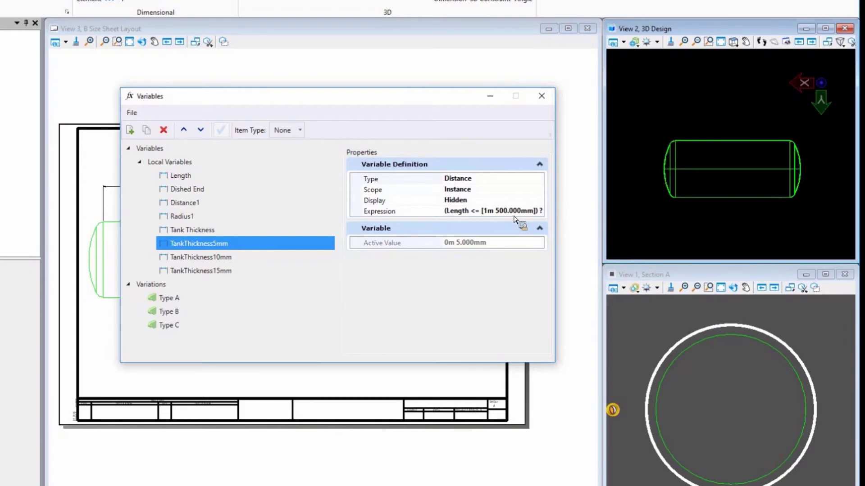
click(236, 257)
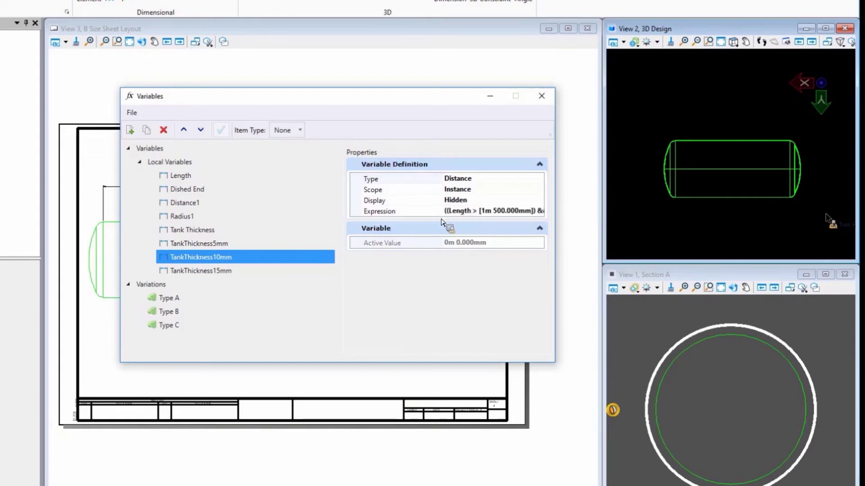
click(540, 212)
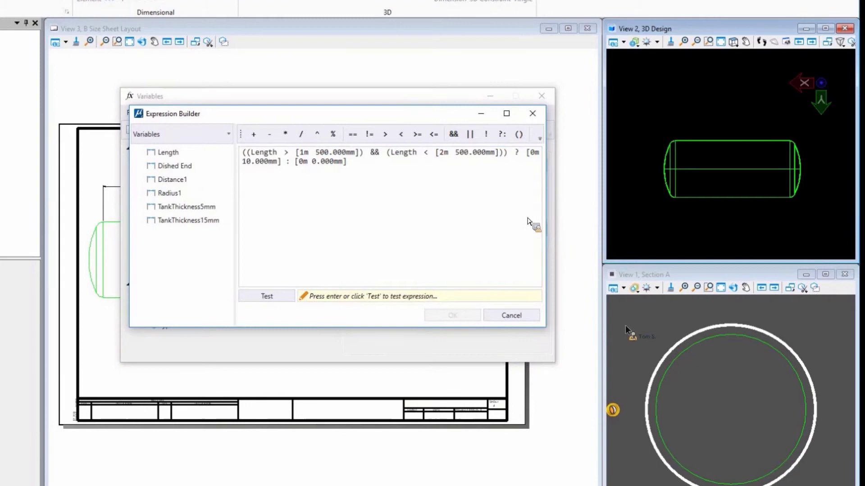
drag(547, 220, 727, 242)
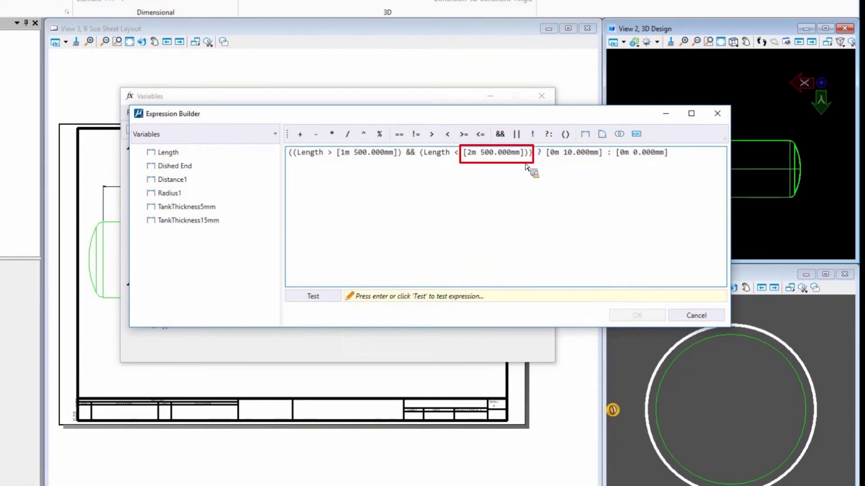
click(697, 316)
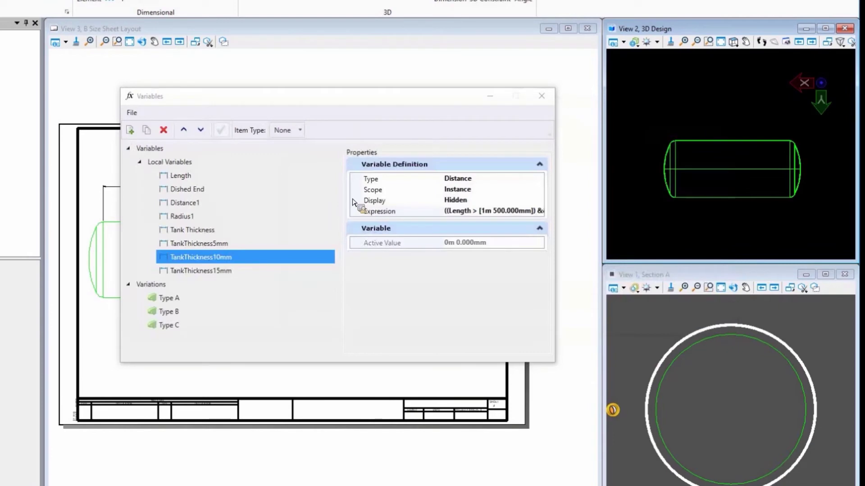
click(292, 270)
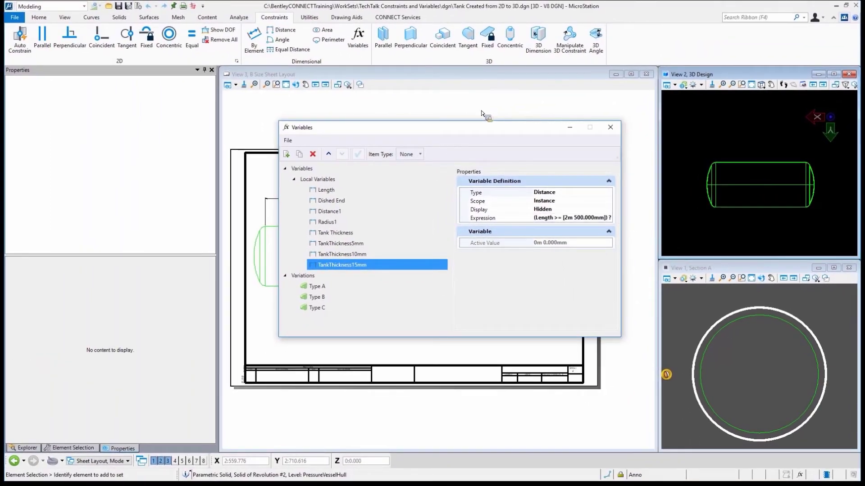
- Review the TankThickness10mm expression beside the sheet layout, and set the Length variable's active value to 1m 600mm
drag(508, 123, 610, 119)
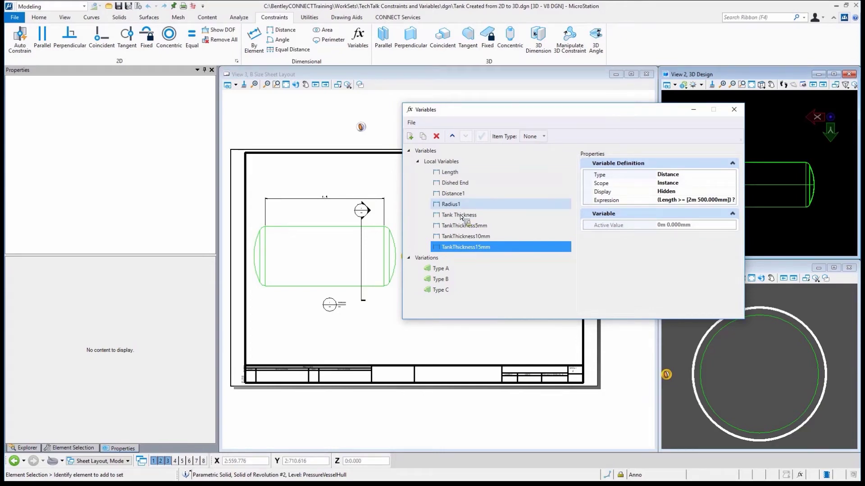
click(477, 173)
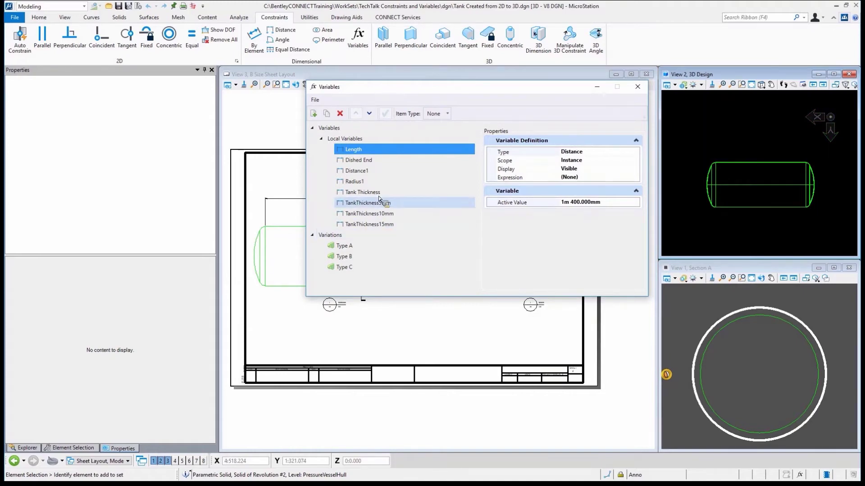
click(396, 214)
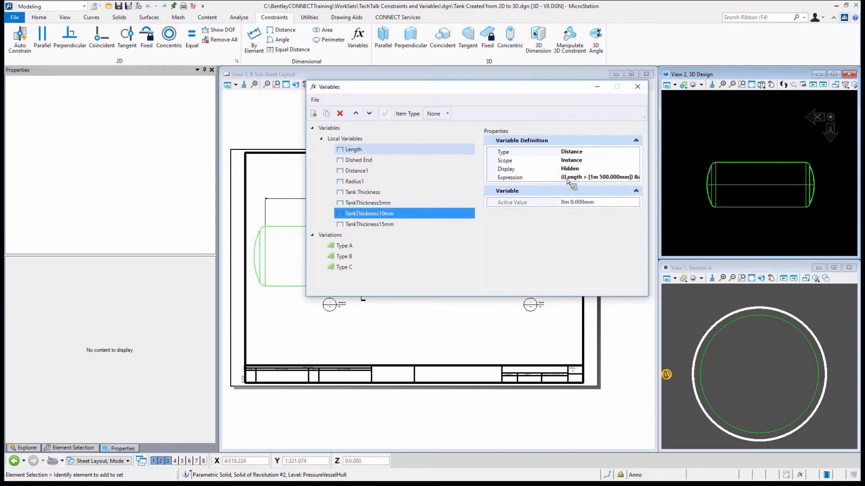
click(366, 149)
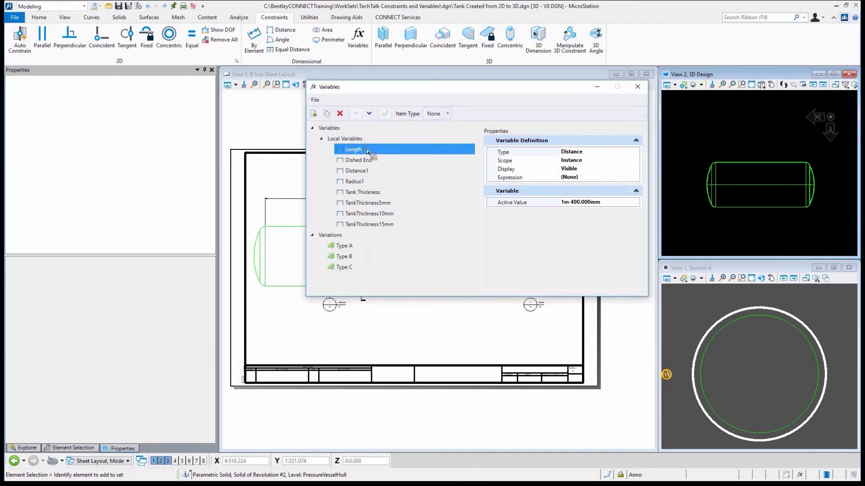
click(572, 202)
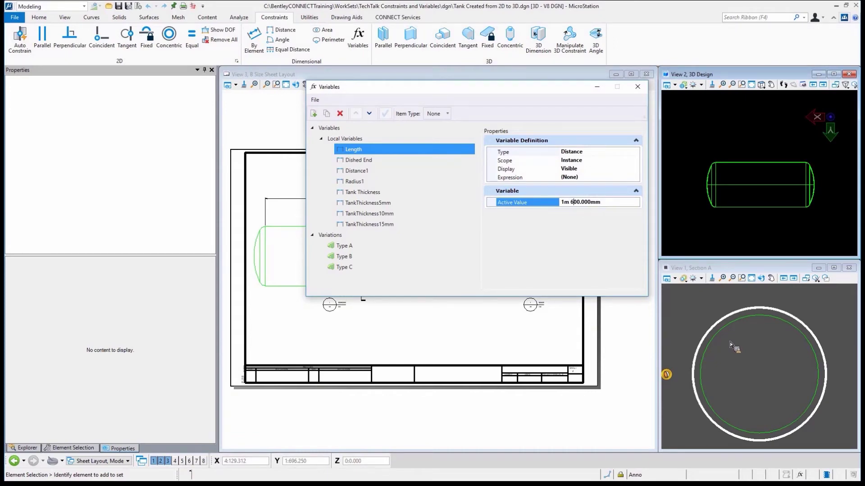
key(Return)
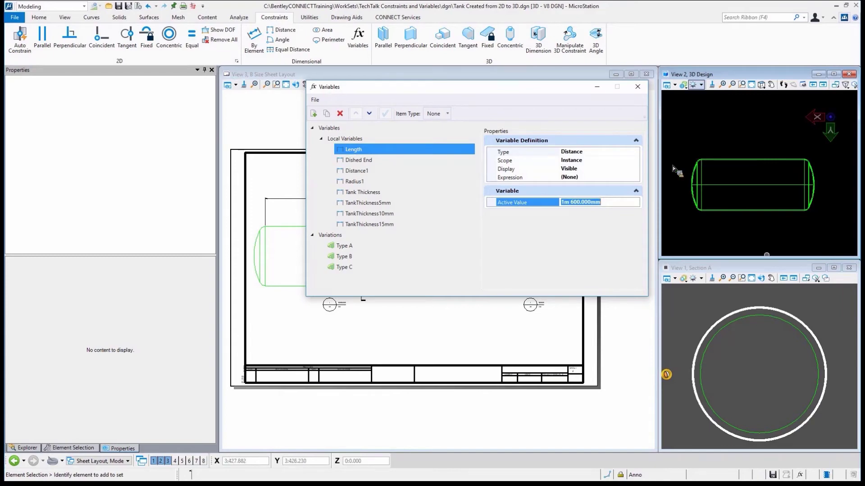
click(732, 85)
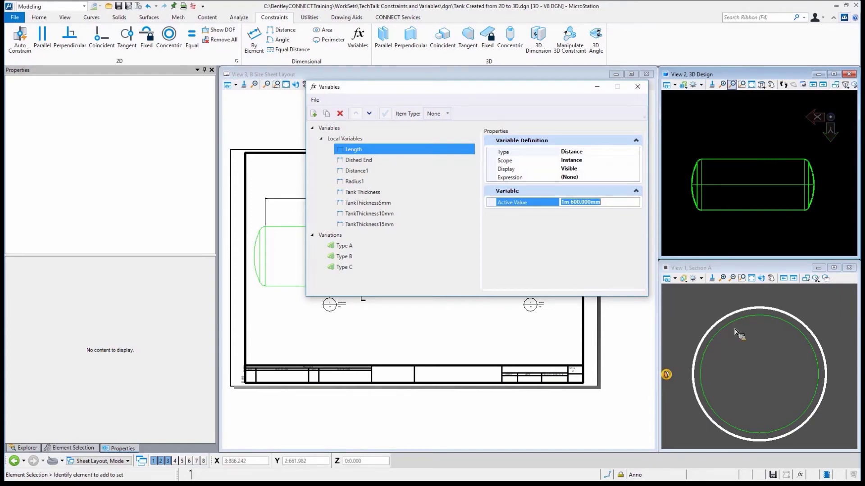
- Activate the Section A view, synchronize its cached visible edges with the tank model, and uncover the sheet layout
click(687, 321)
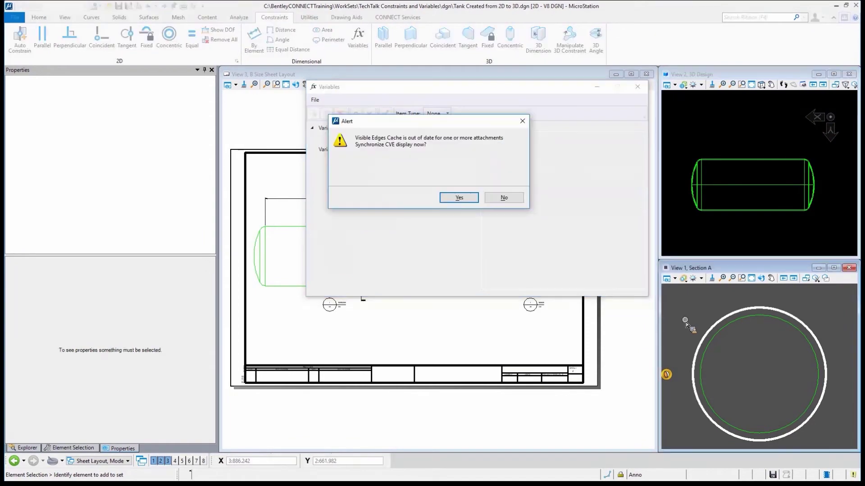
click(461, 202)
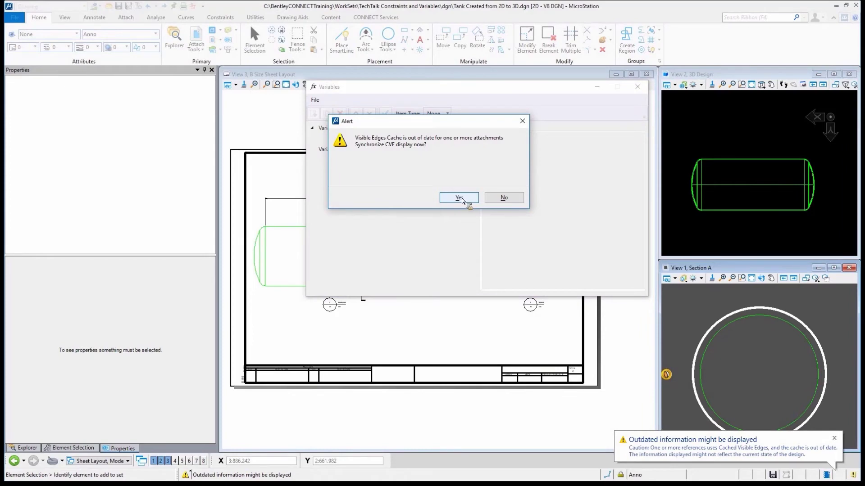
click(461, 199)
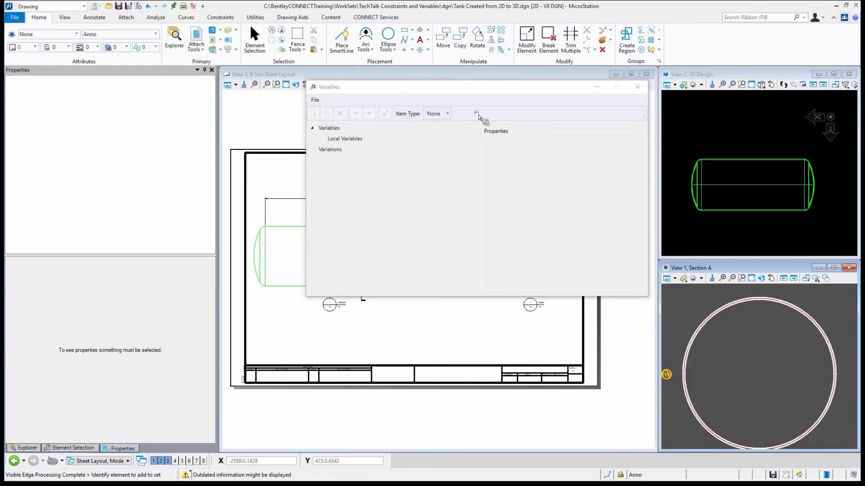
drag(396, 87, 702, 190)
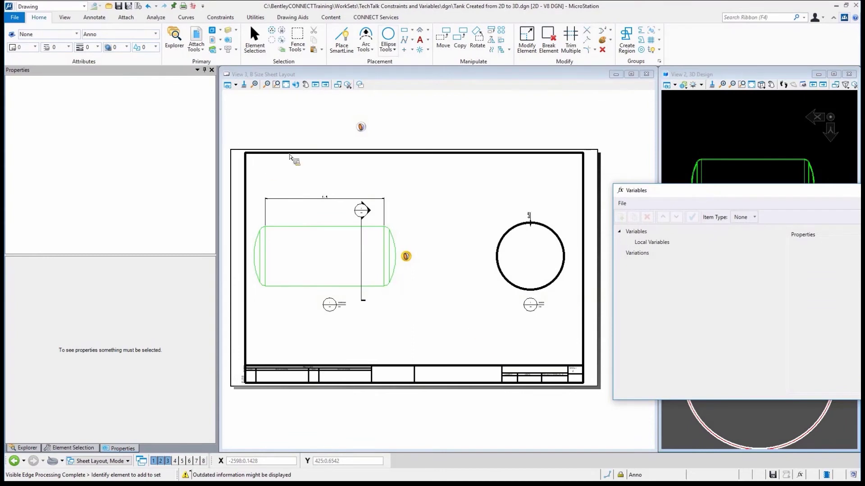
- Activate the B Size Sheet Layout and inspect the tank's length dimension and the section's wall thickness dimension
click(450, 184)
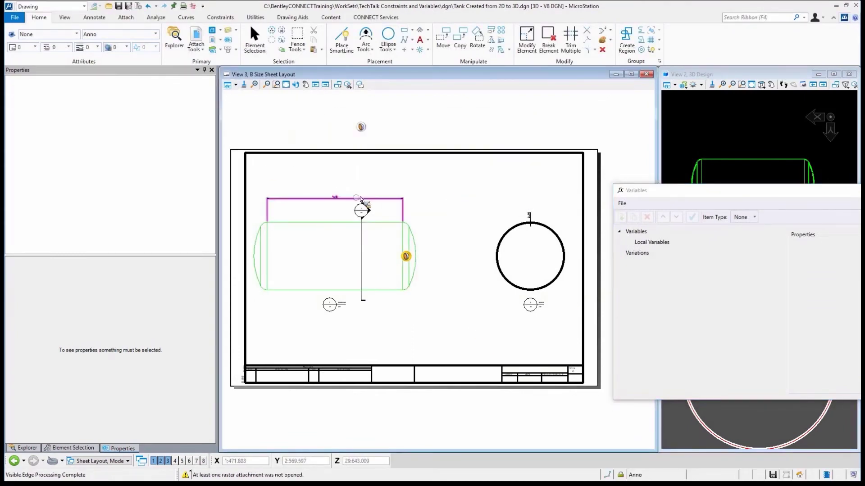
scroll(355, 198, up, 5)
scroll(315, 162, down, 8)
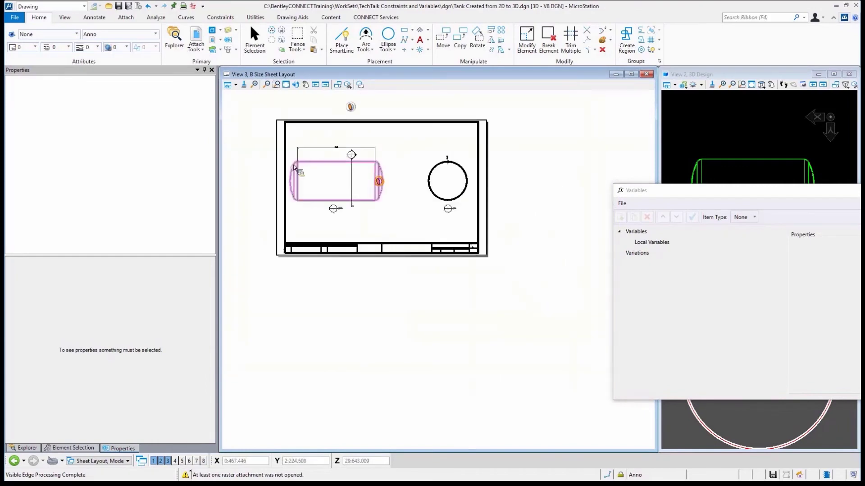
scroll(294, 167, up, 5)
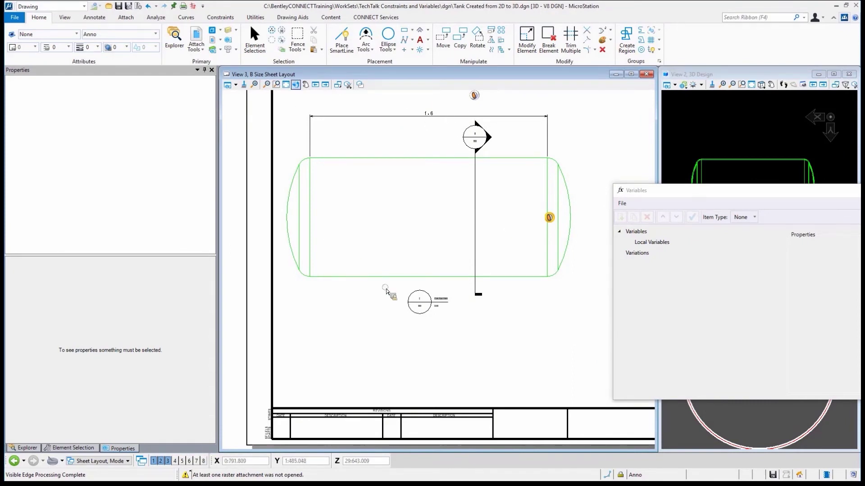
scroll(332, 266, down, 7)
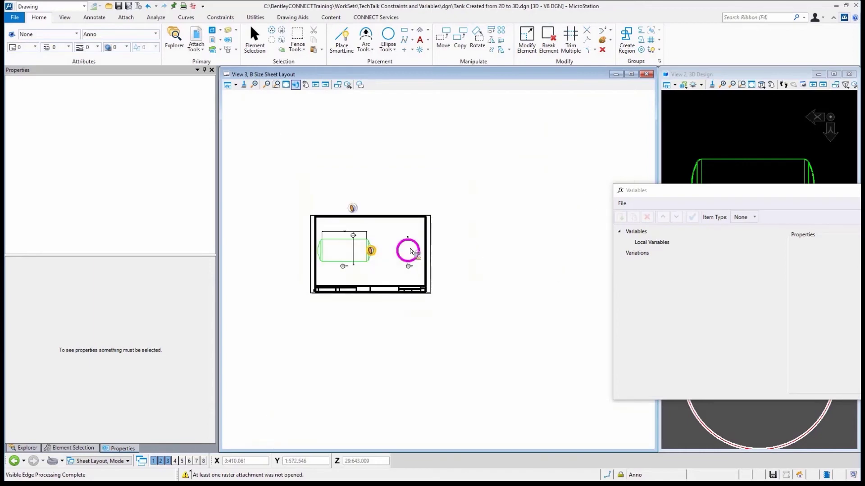
scroll(408, 244, up, 12)
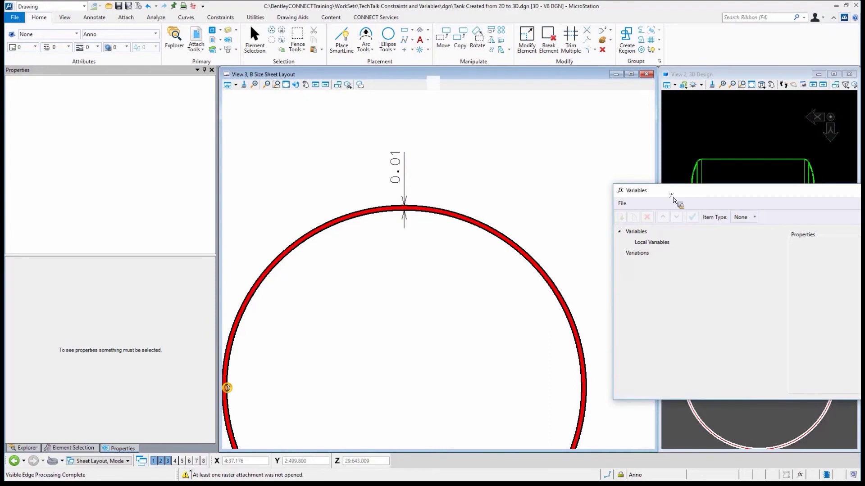
- Set the tank's Length variable to 1m 400mm and synchronize the cached visible edges of the Section A view
drag(669, 195, 408, 299)
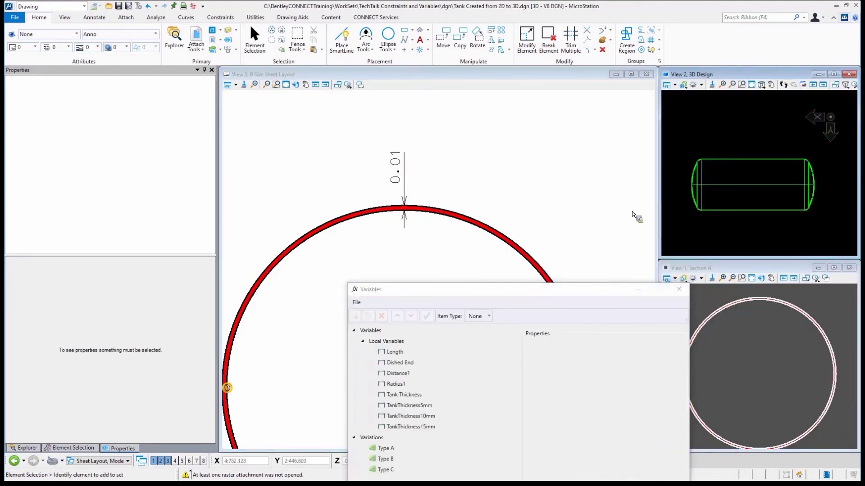
click(397, 354)
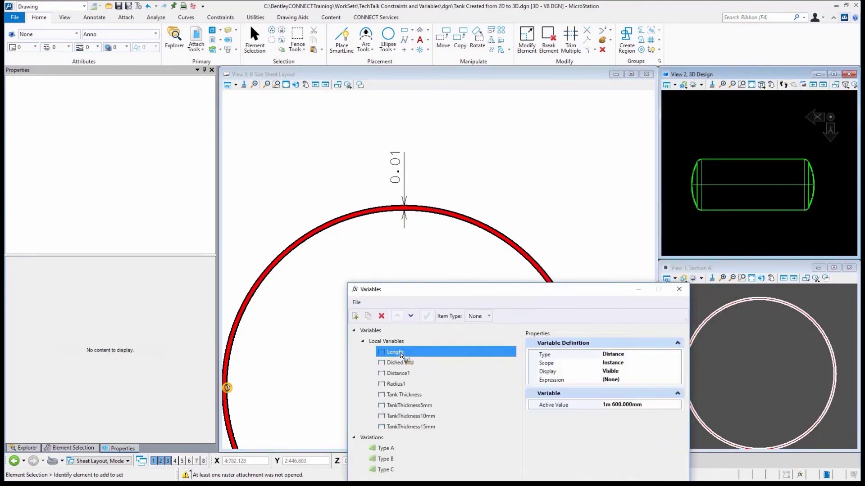
click(617, 406)
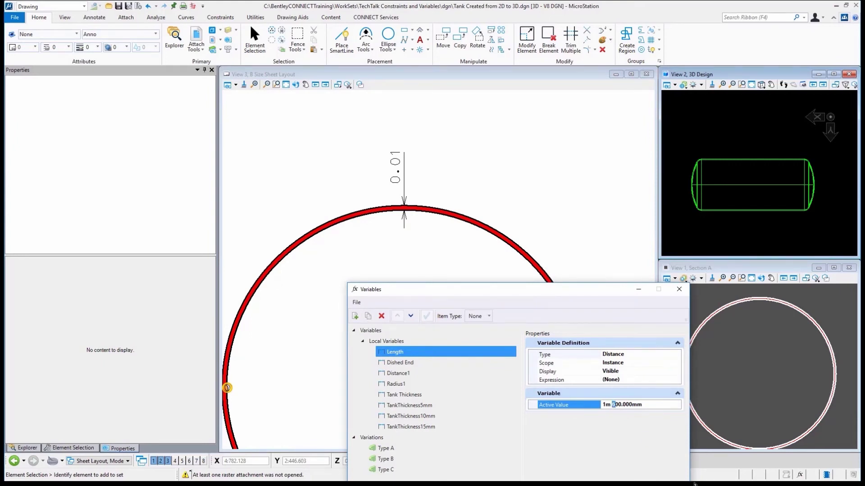
text(4)
key(Return)
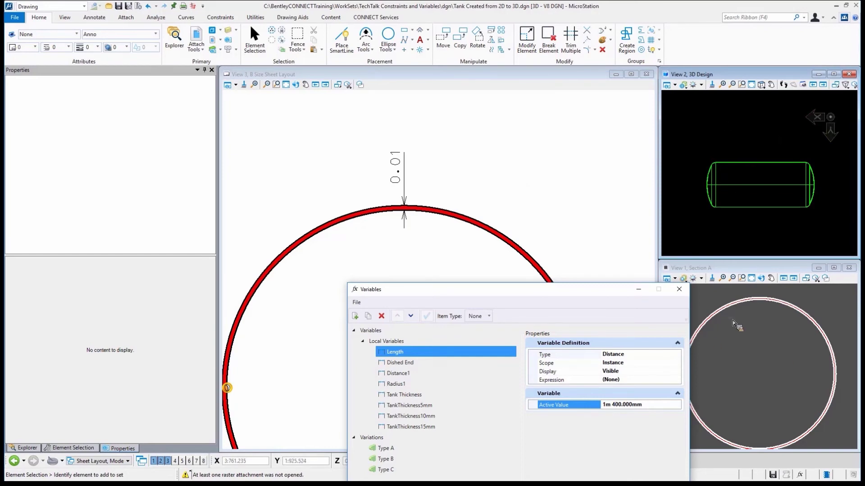
click(785, 358)
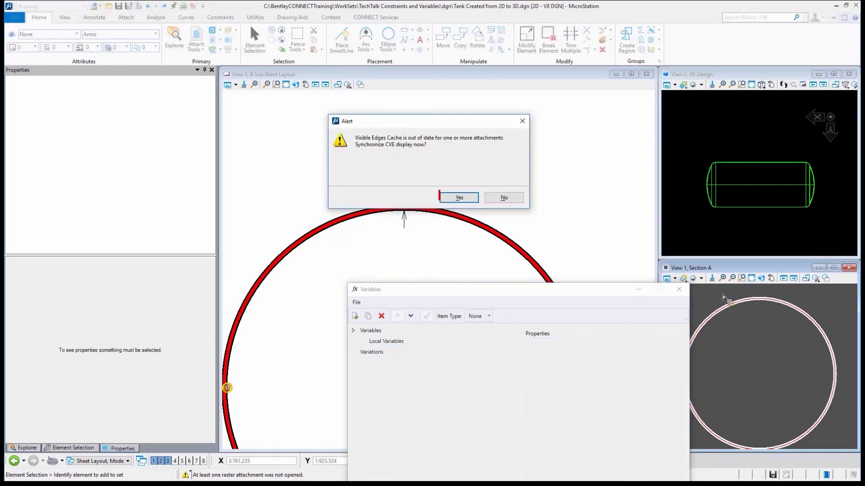
click(456, 197)
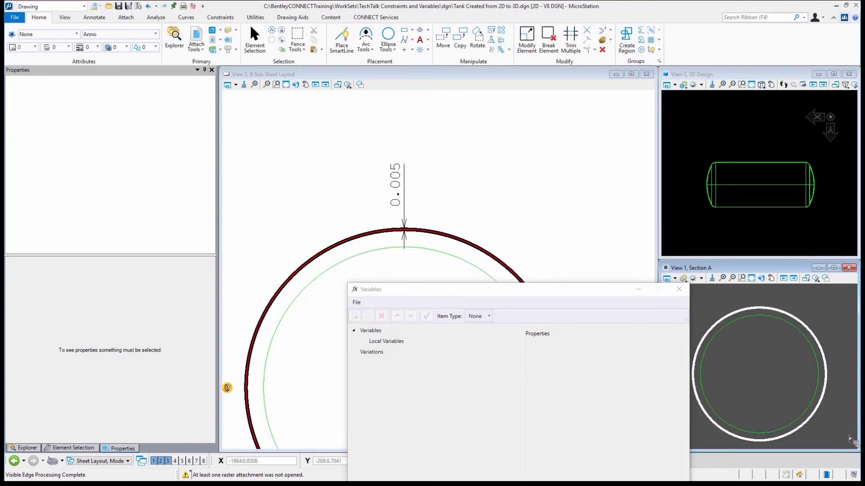
- Reactivate the 3D Design view's variables, set Length to 2.75 m, and fit the tank in the view
click(713, 132)
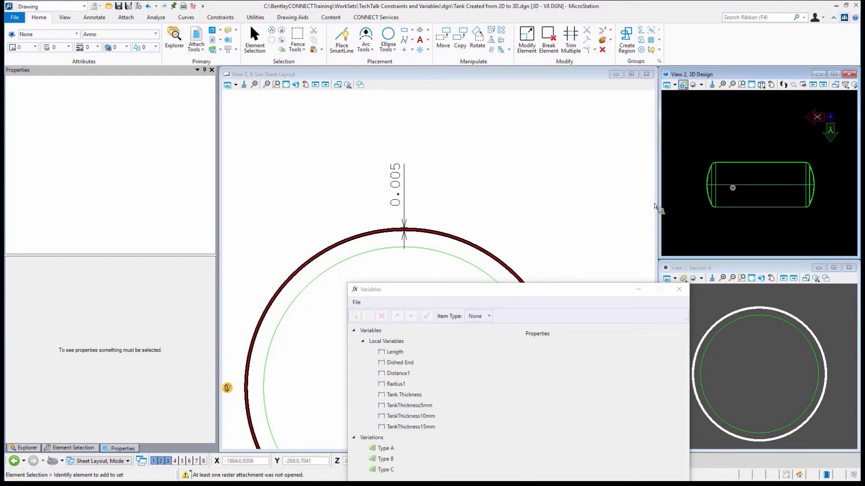
click(411, 295)
drag(411, 295, 492, 62)
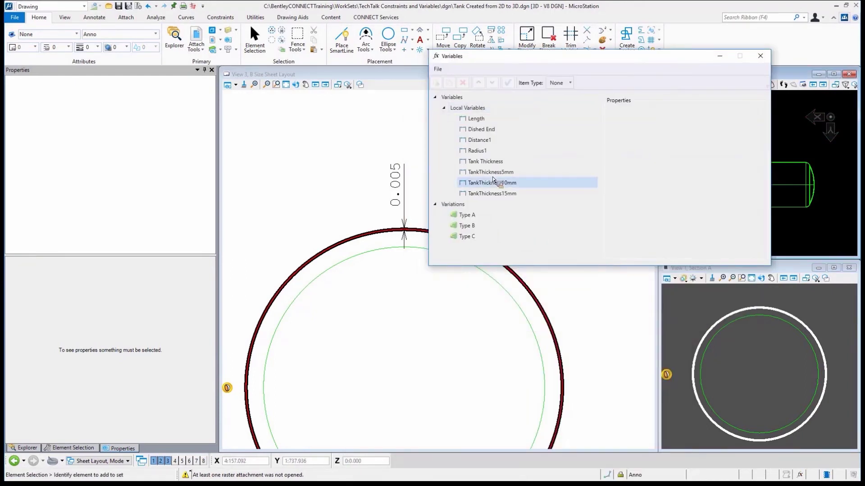
scroll(444, 279, down, 2)
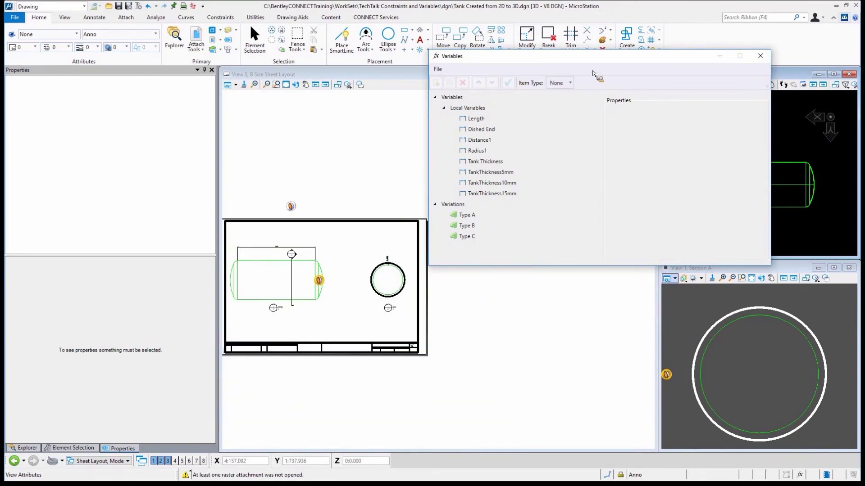
drag(580, 59, 317, 124)
click(311, 139)
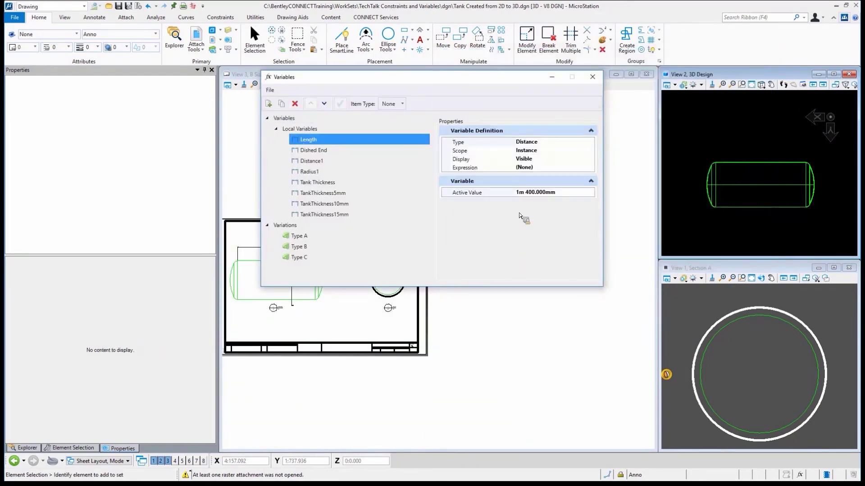
click(566, 197)
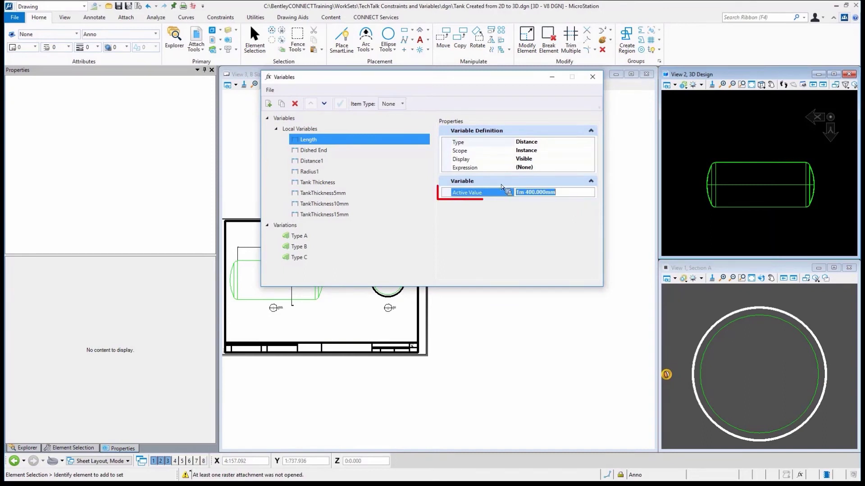
text(2)
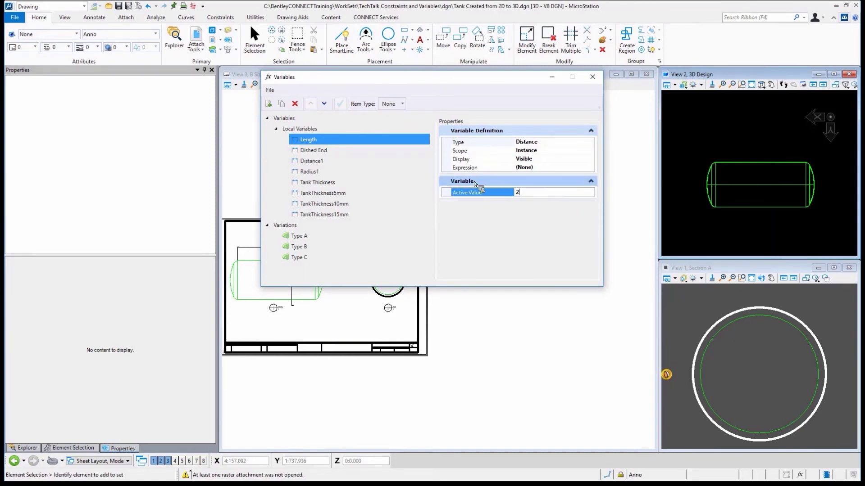
text(.75)
key(Return)
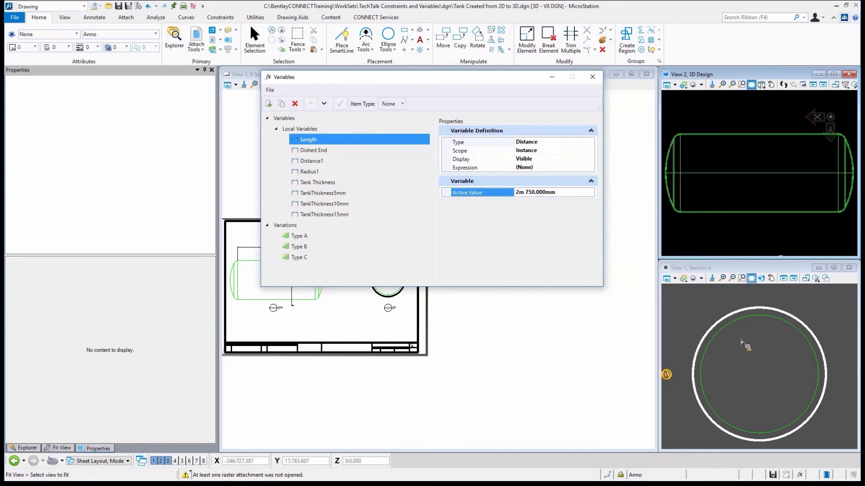
- Synchronize Section A's cached visible edges with the lengthened tank and examine the wall thickness dimension on the sheet
click(719, 309)
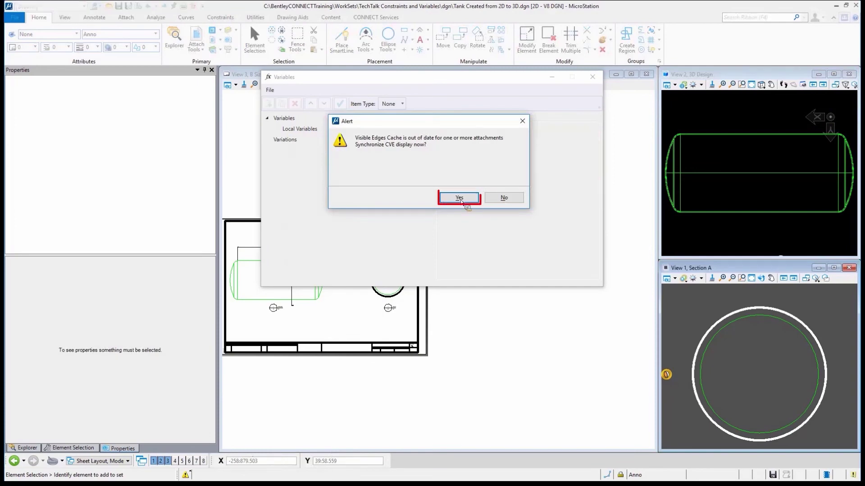
click(459, 199)
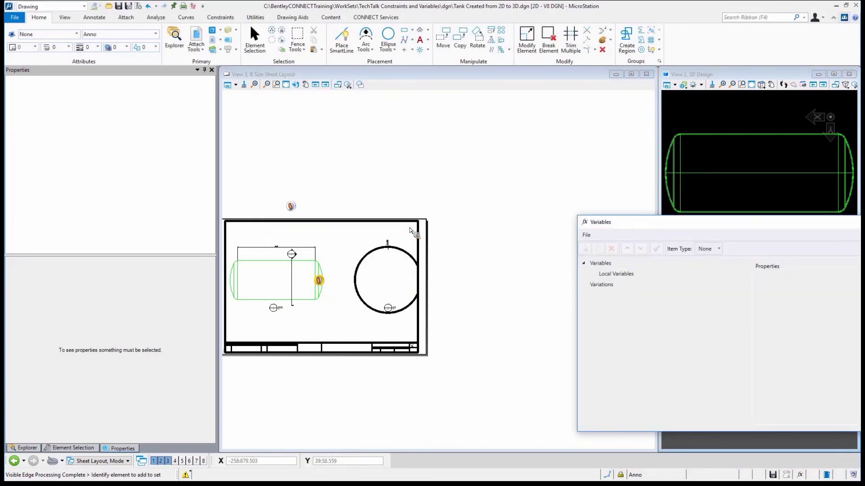
click(337, 84)
click(382, 231)
click(422, 265)
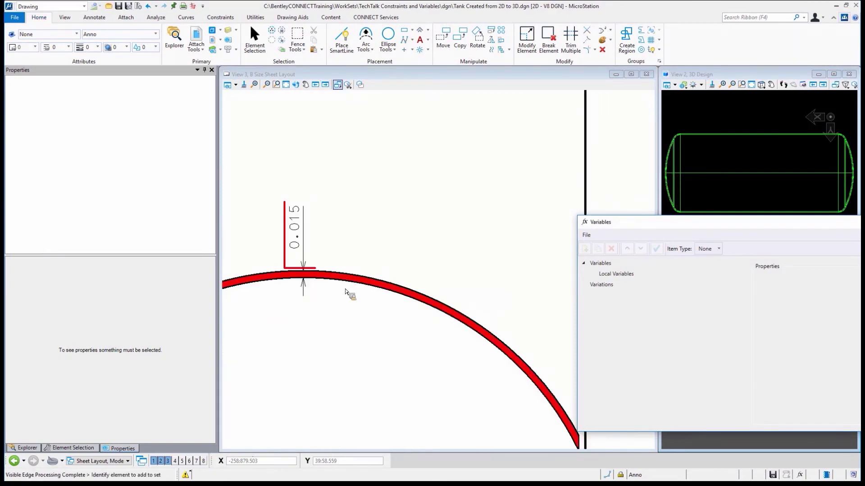
- Synchronize the sheet layout's cached visible edges so the tank elevation updates, and return to the 3D Design view's variables
scroll(511, 261, down, 5)
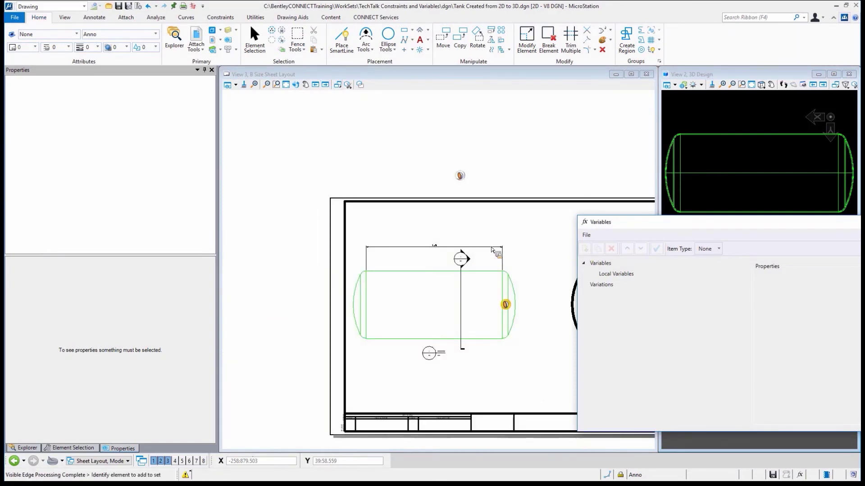
click(454, 247)
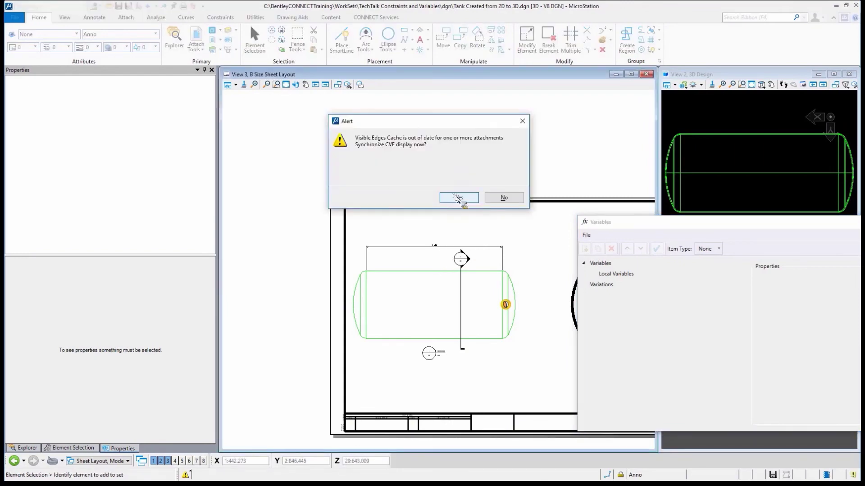
click(454, 197)
scroll(255, 108, down, 2)
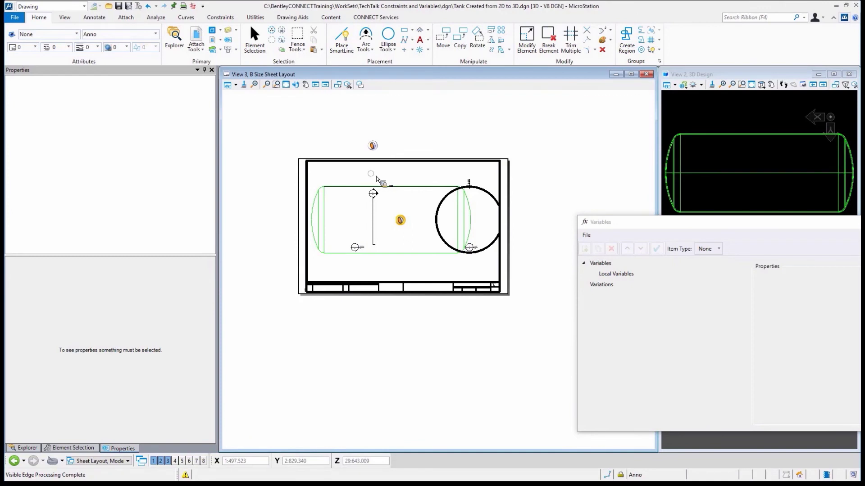
click(722, 125)
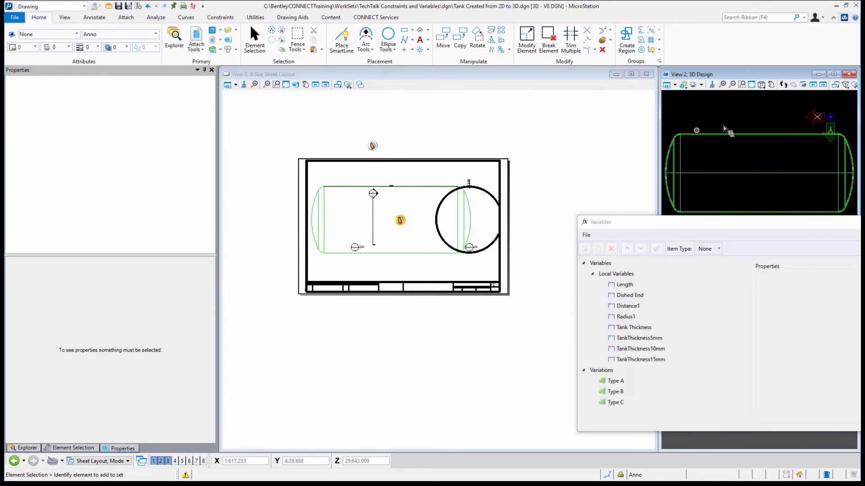